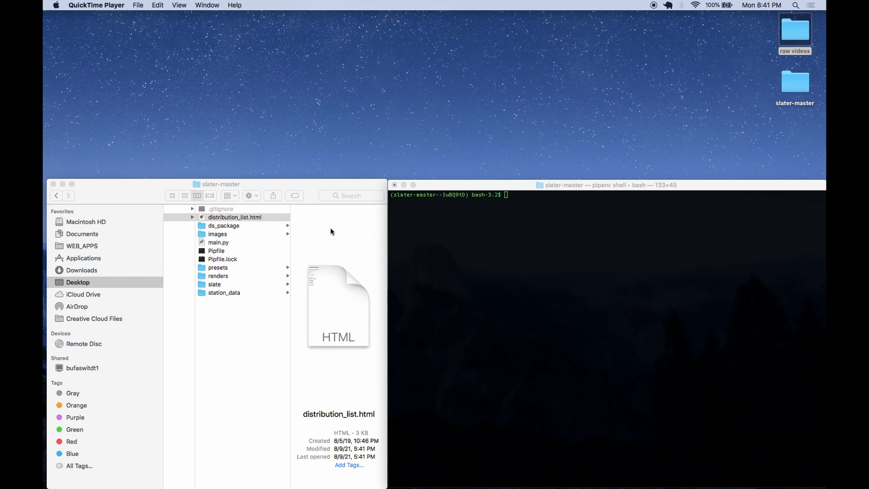
# - Launch main.py from the terminal with Python, open the Dragon Slater window and add a second spot row
pyautogui.click(516, 265)
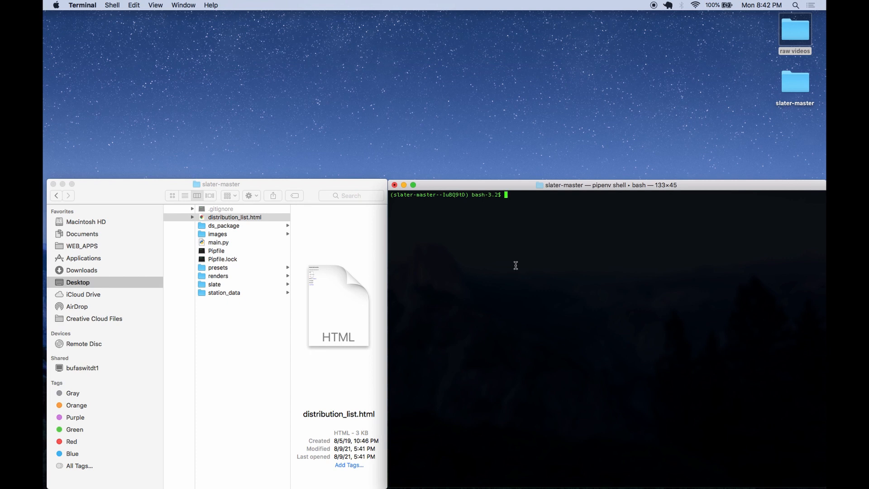
pyautogui.write('python main.py')
pyautogui.press('Return')
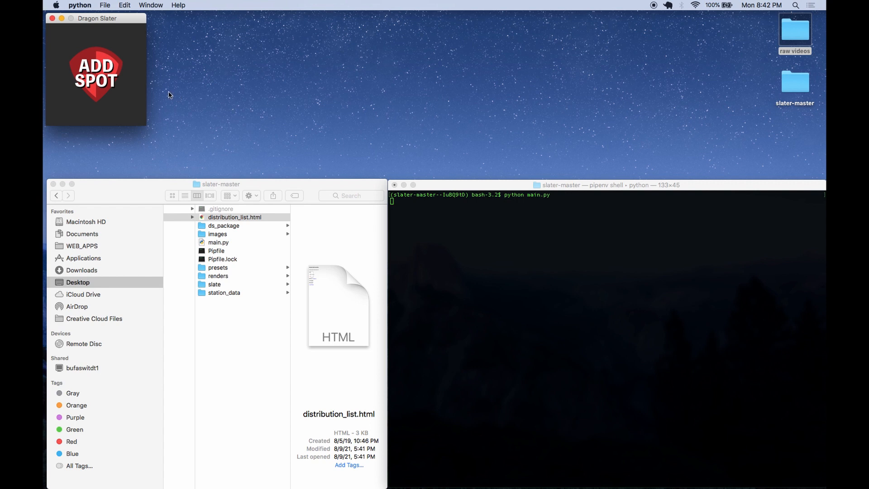
pyautogui.click(109, 83)
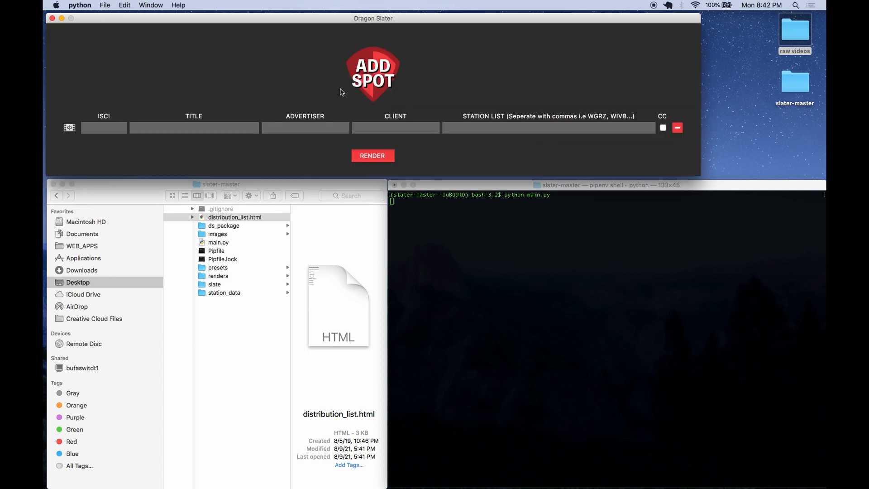
pyautogui.click(374, 85)
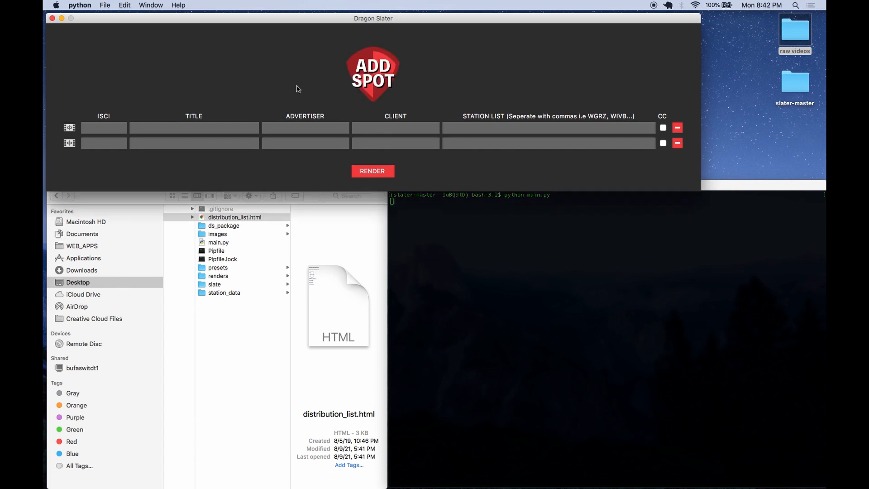
# - Attach Instant_Pot_30_GoatYoga_FINAL.mov from the raw videos folder to the first spot
pyautogui.click(70, 130)
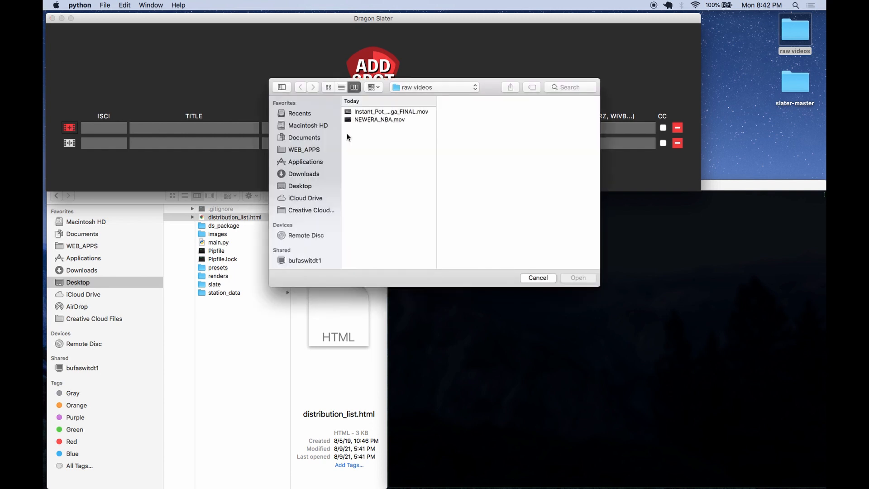
pyautogui.click(373, 113)
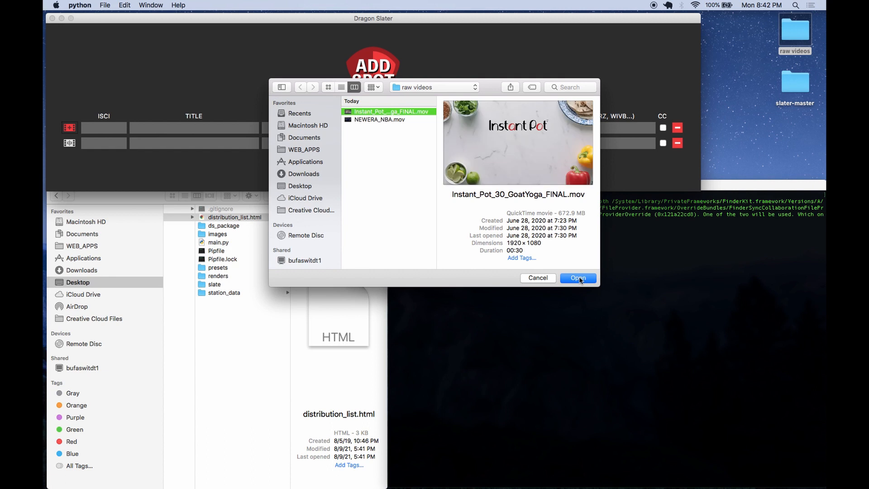
pyautogui.click(575, 277)
# - Attach NEWERA_NBA.mov from the raw videos folder to the second spot
pyautogui.click(70, 143)
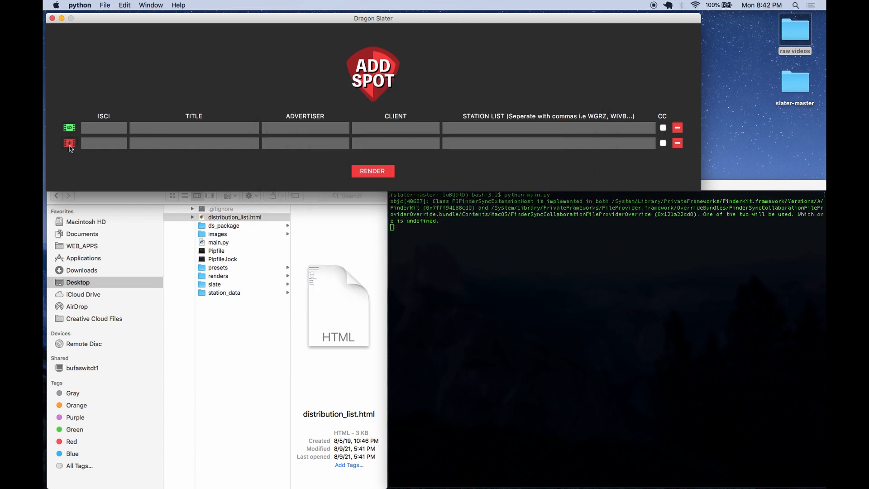
pyautogui.click(370, 120)
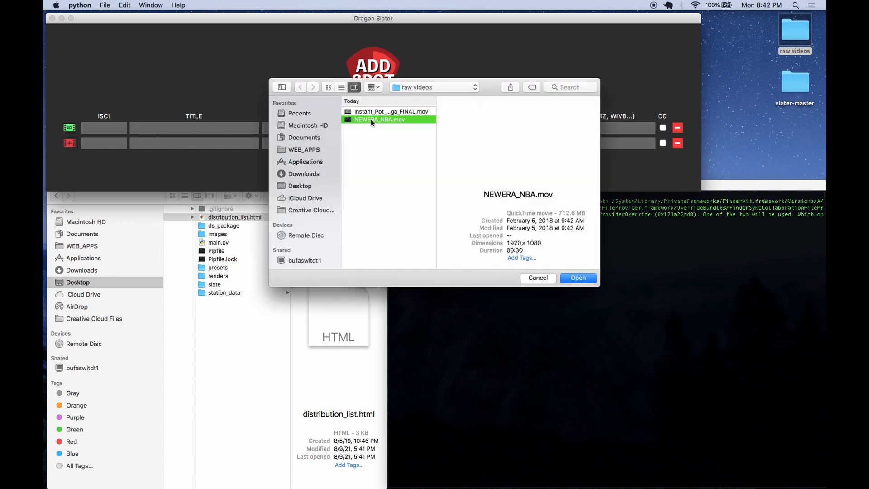
pyautogui.click(576, 278)
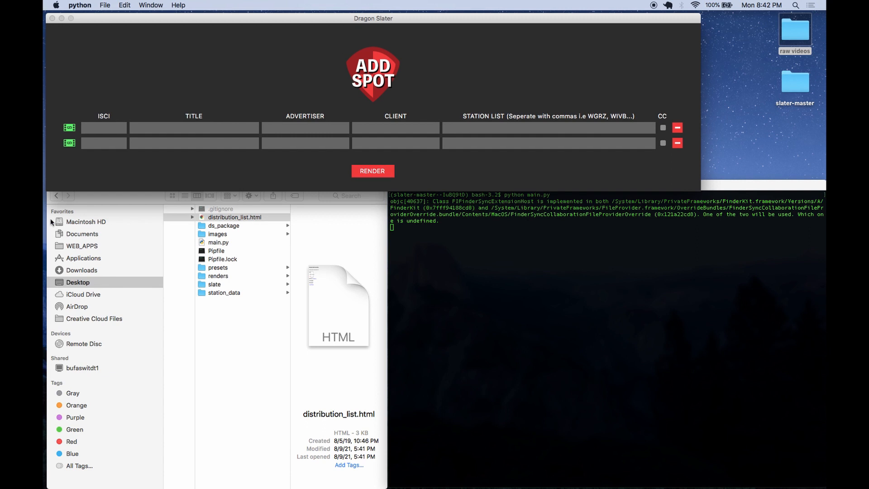
# - Enter ISCI INSTANT123 and title Instant Pot for the first spot
pyautogui.click(94, 130)
pyautogui.write('INSTANT123')
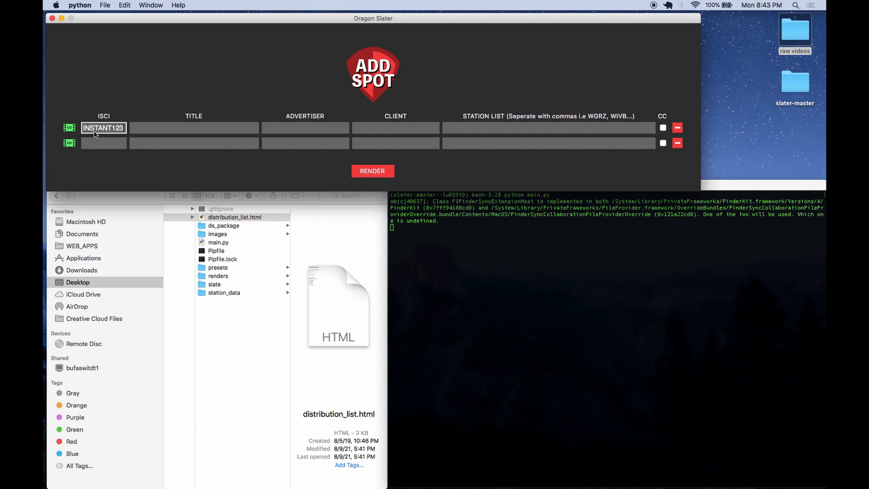
pyautogui.click(148, 129)
pyautogui.write('I')
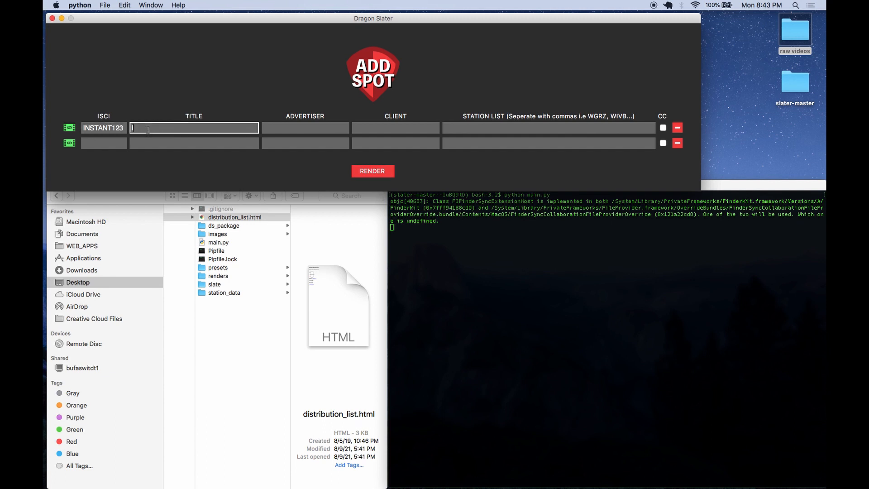
pyautogui.write('nstant Pot')
# - Enter the advertiser's name and the client Instant Pot for the first spot
pyautogui.click(299, 130)
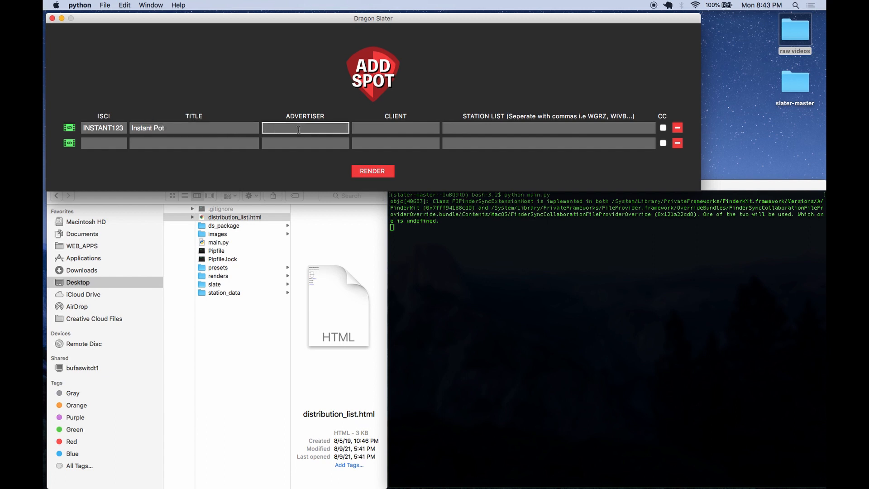
pyautogui.write('Cale')
pyautogui.press('Tab')
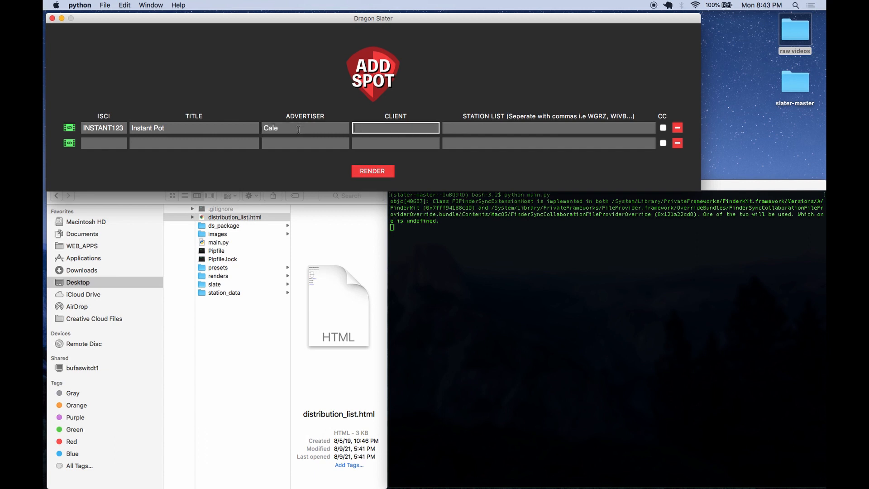
pyautogui.write('Instant')
pyautogui.write(' Por')
pyautogui.press('Tab')
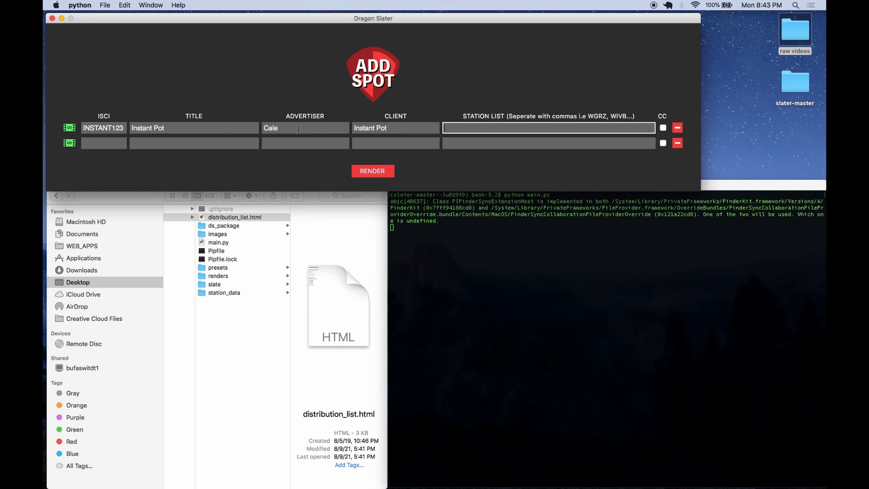
# - Enter ISCI NEWERA123 and title New Era for the second spot
pyautogui.click(109, 144)
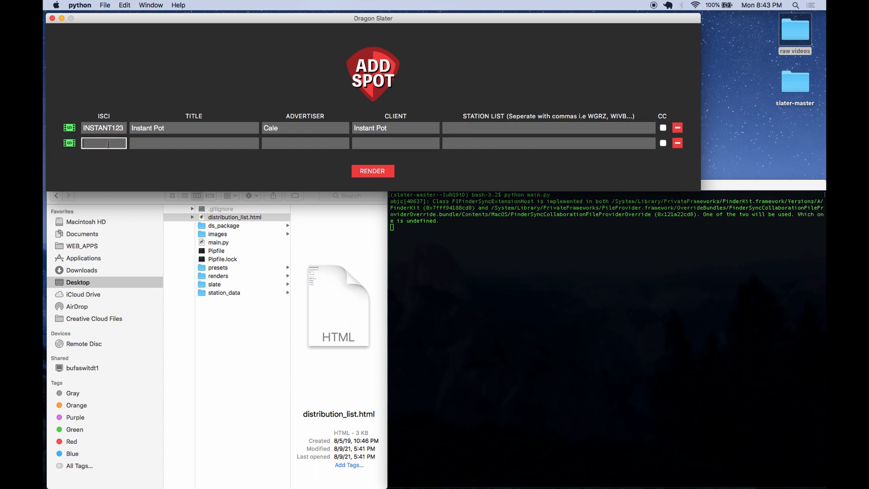
pyautogui.write('NEWERA123')
pyautogui.click(153, 140)
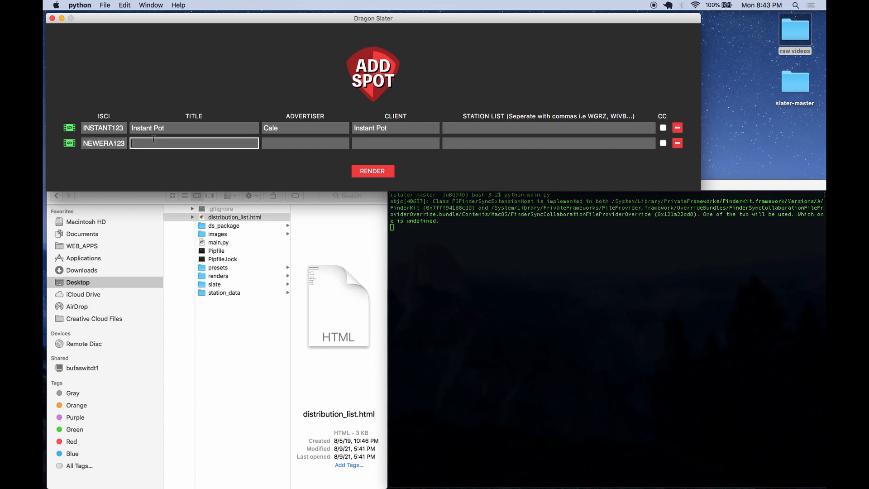
pyautogui.write('New Era')
# - Extend the spot titles to Instant Pot - Goat Yoga and New Era - NBA Cap
pyautogui.click(185, 131)
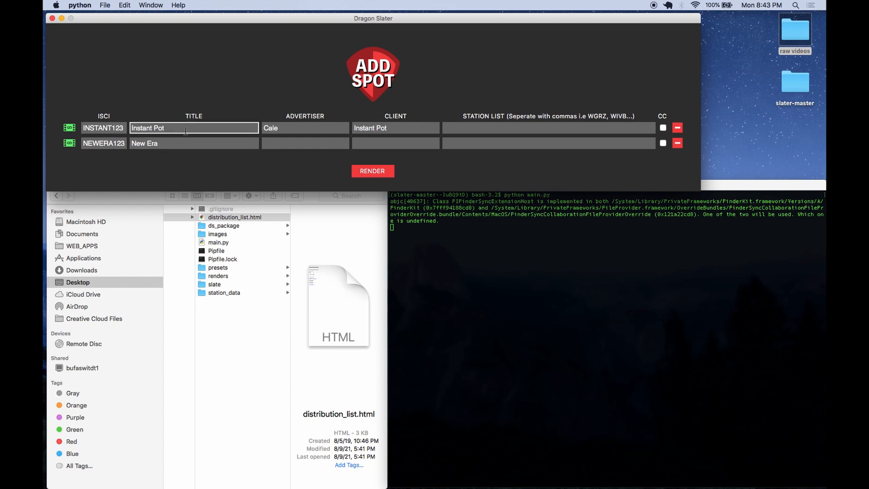
pyautogui.write('- Goat Yoga')
pyautogui.click(201, 143)
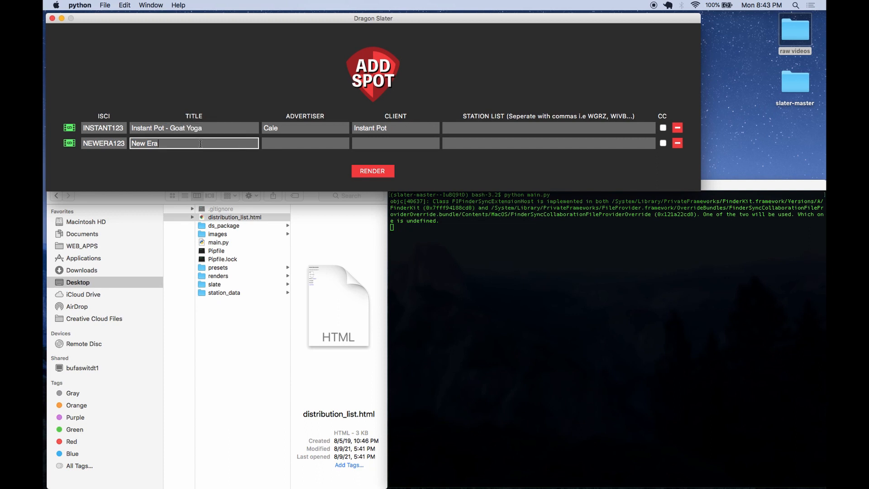
pyautogui.write('- NBA Cap')
# - Enter the advertiser's name and the client New Era for the second spot
pyautogui.click(303, 144)
pyautogui.write('Ca')
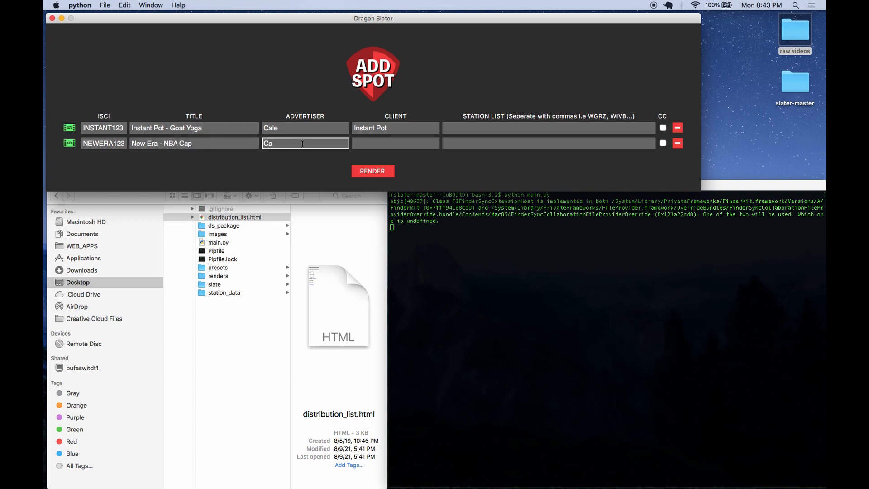
pyautogui.write('le')
pyautogui.press('Tab')
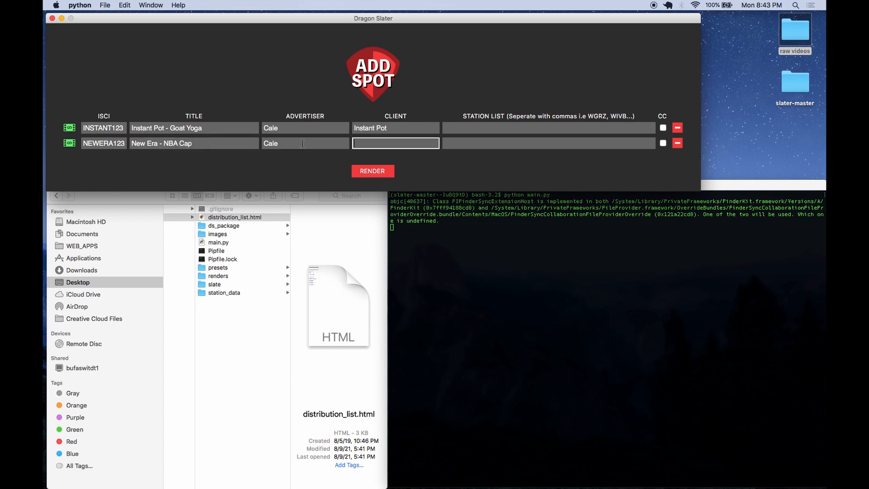
pyautogui.write('New Era')
# - Switch to the code editor and examine the WGRZ and WKBW station settings in station_specs.py
pyautogui.click(465, 132)
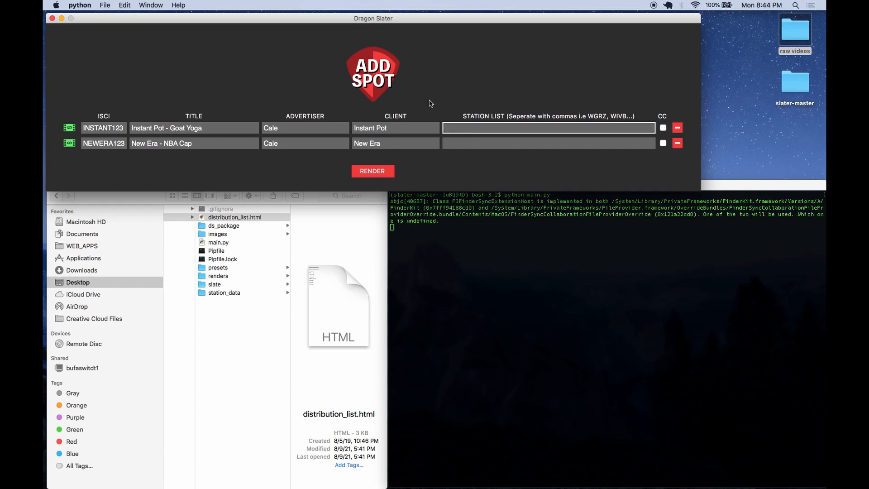
pyautogui.hotkey('ctrl', 'Right')
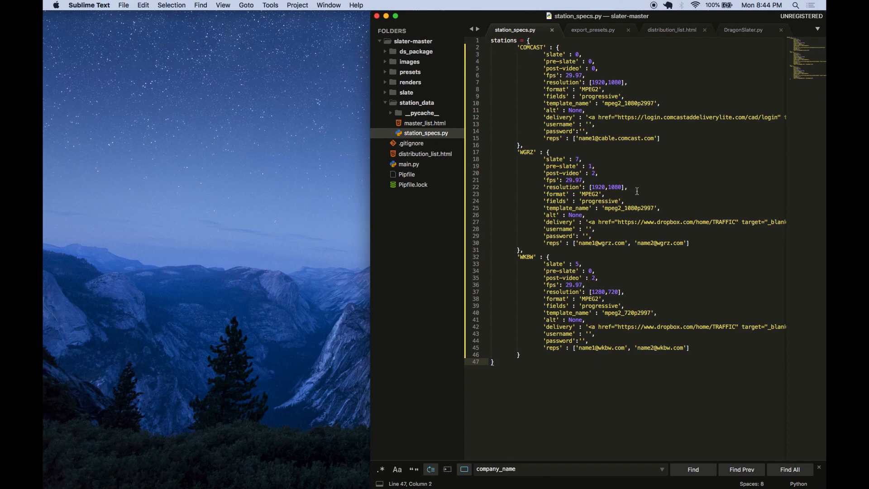
pyautogui.moveTo(630, 189); pyautogui.dragTo(546, 188)
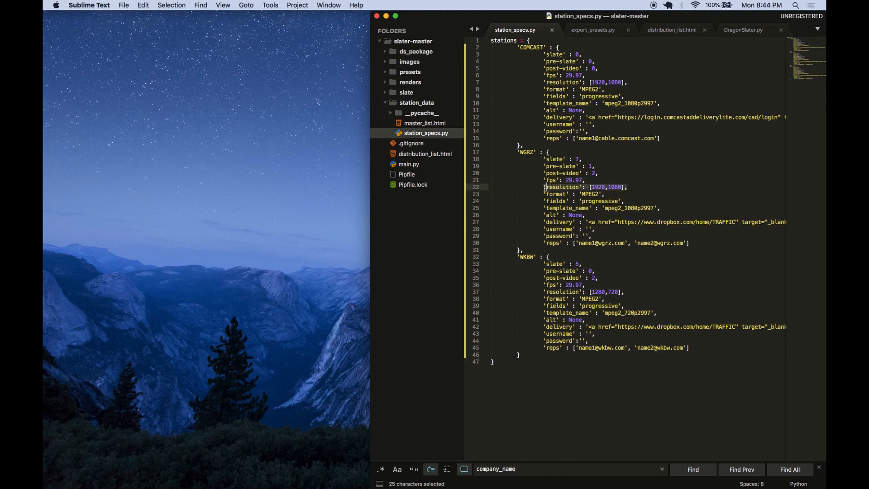
pyautogui.click(621, 293)
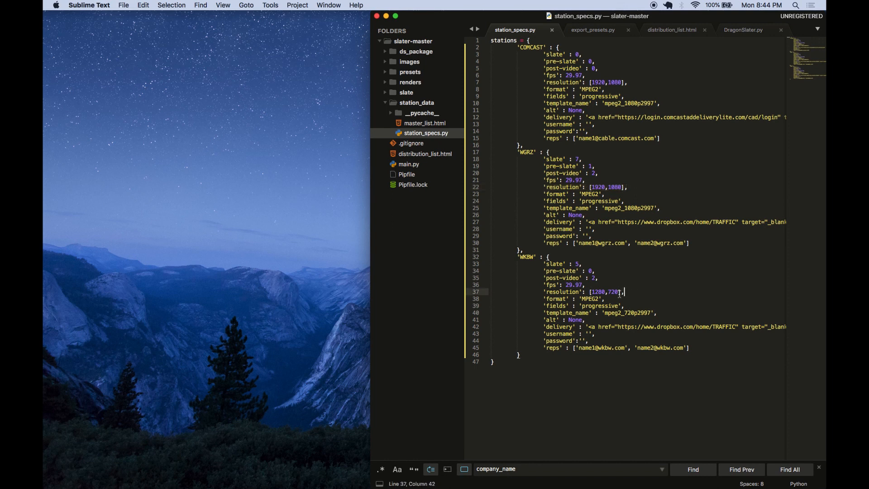
pyautogui.moveTo(620, 293); pyautogui.dragTo(547, 293)
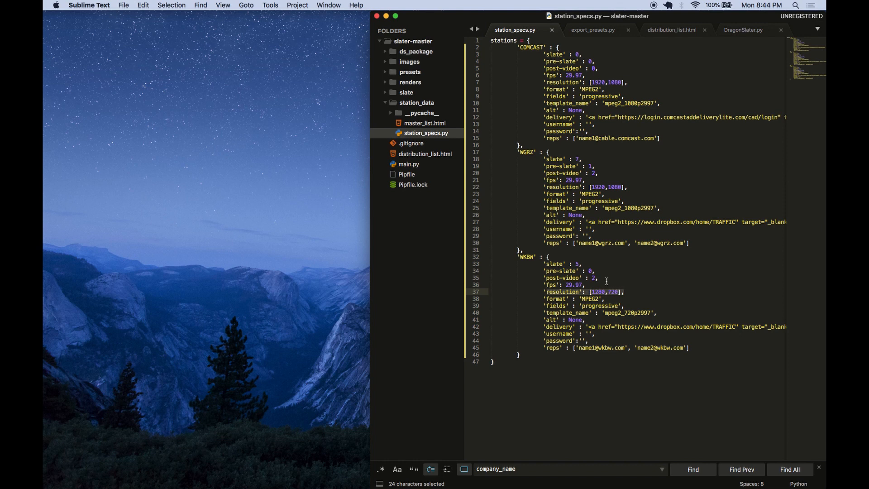
pyautogui.moveTo(598, 278); pyautogui.dragTo(468, 266)
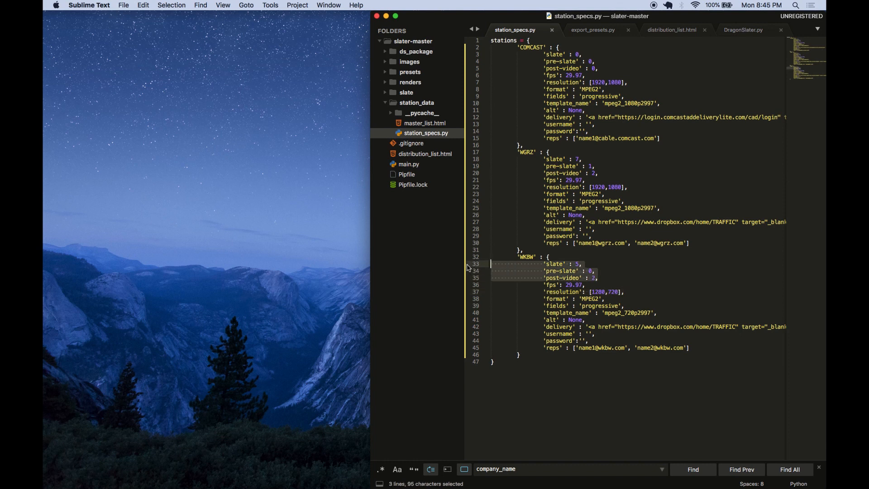
pyautogui.click(599, 284)
pyautogui.moveTo(582, 260); pyautogui.dragTo(491, 262)
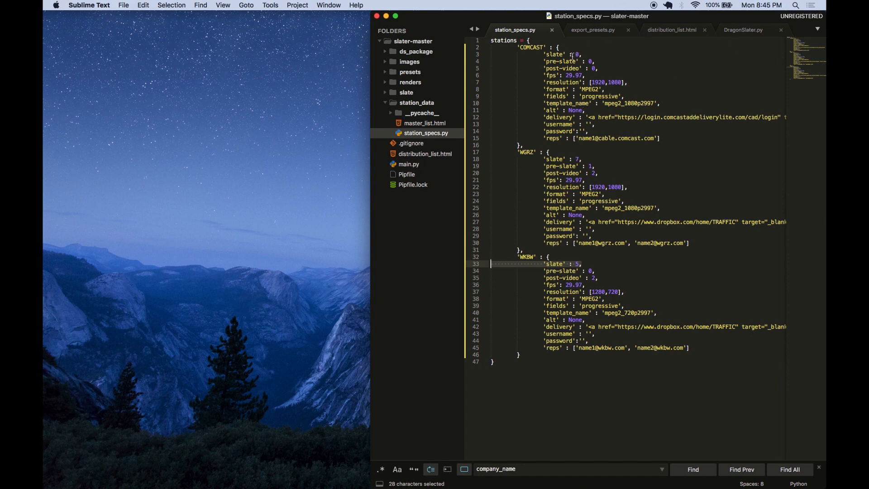
# - Examine the COMCAST station's fps, resolution, format, fields and template_name settings
pyautogui.click(591, 75)
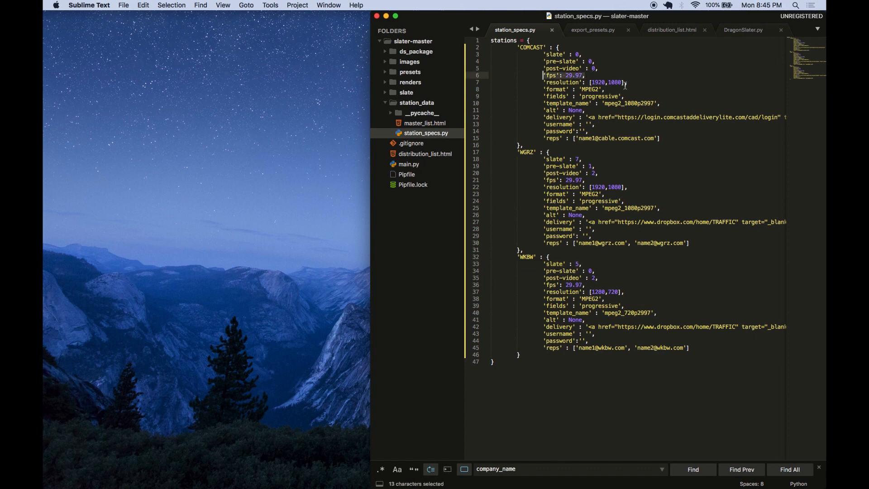
pyautogui.moveTo(632, 82); pyautogui.dragTo(537, 88)
pyautogui.click(537, 88)
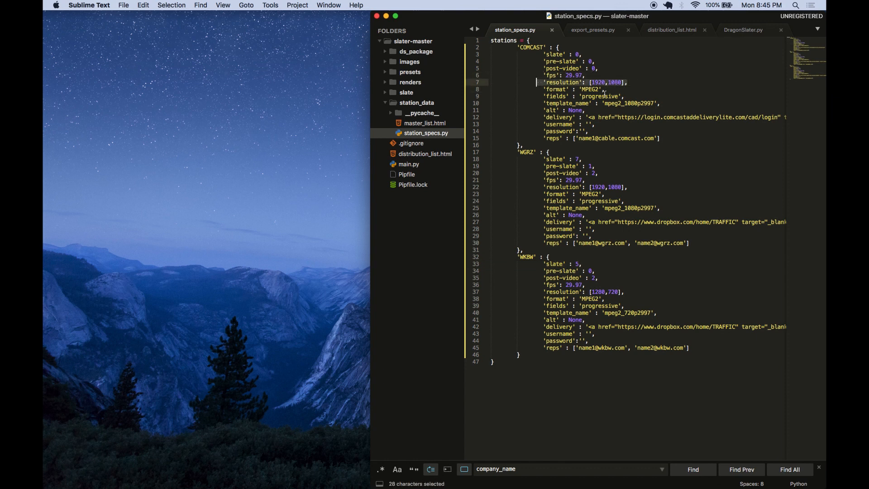
pyautogui.moveTo(605, 89); pyautogui.dragTo(560, 89)
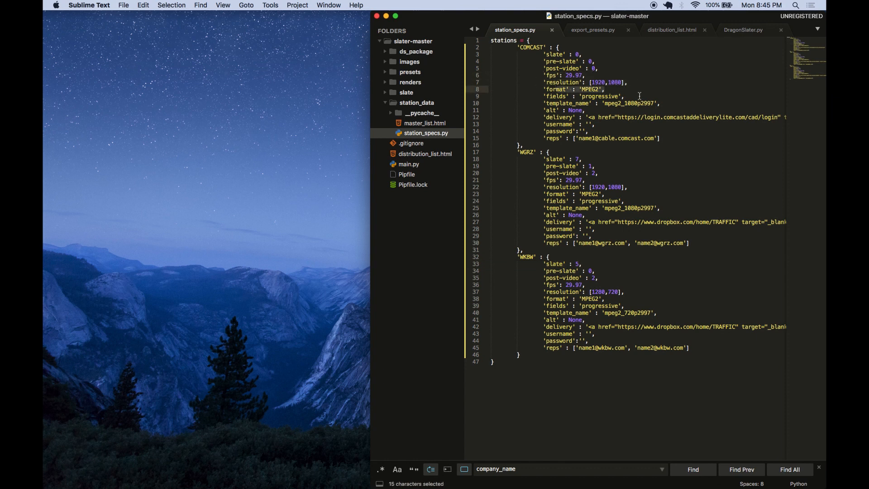
pyautogui.moveTo(624, 97); pyautogui.dragTo(563, 96)
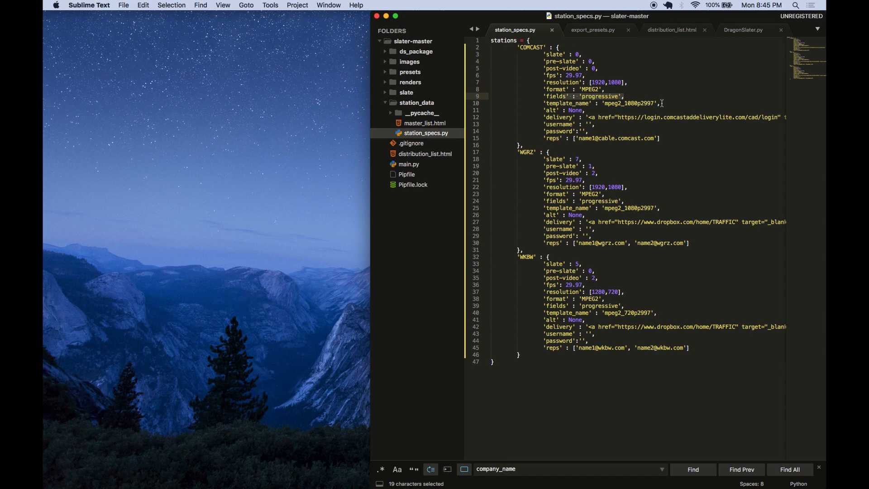
pyautogui.moveTo(662, 103); pyautogui.dragTo(539, 104)
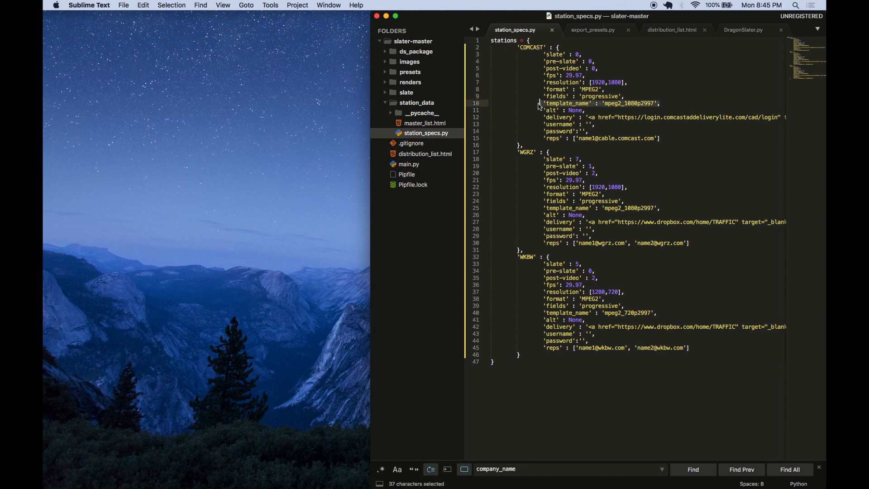
# - Open export_presets.py from the presets folder and scroll through its export templates
pyautogui.click(385, 73)
pyautogui.click(404, 92)
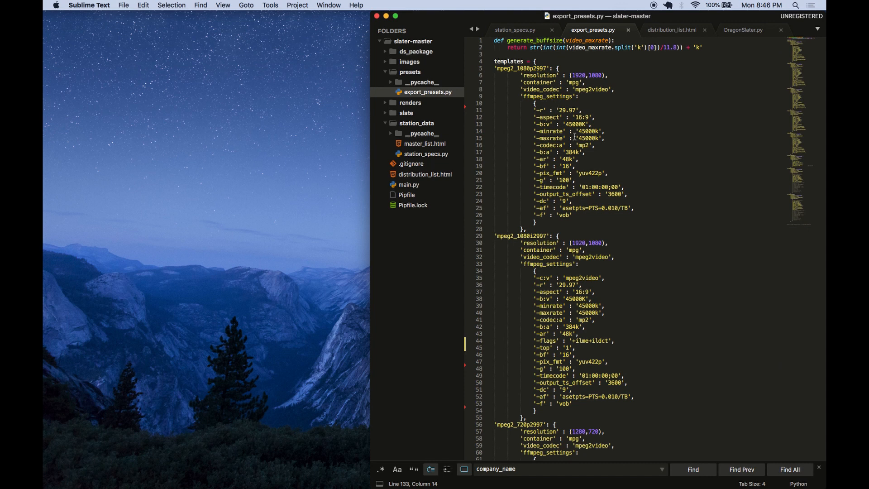
pyautogui.scroll(-2, 575, 136)
pyautogui.scroll(-2, 574, 136)
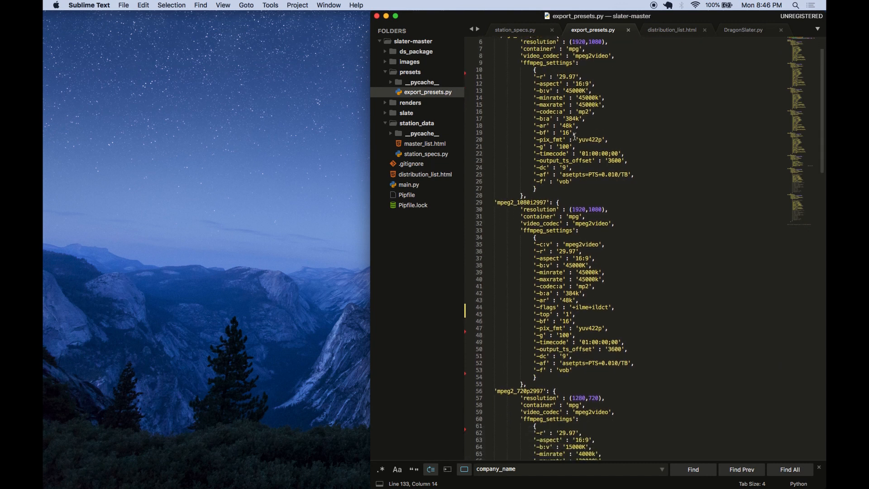
pyautogui.scroll(-1, 575, 136)
pyautogui.scroll(-6, 574, 135)
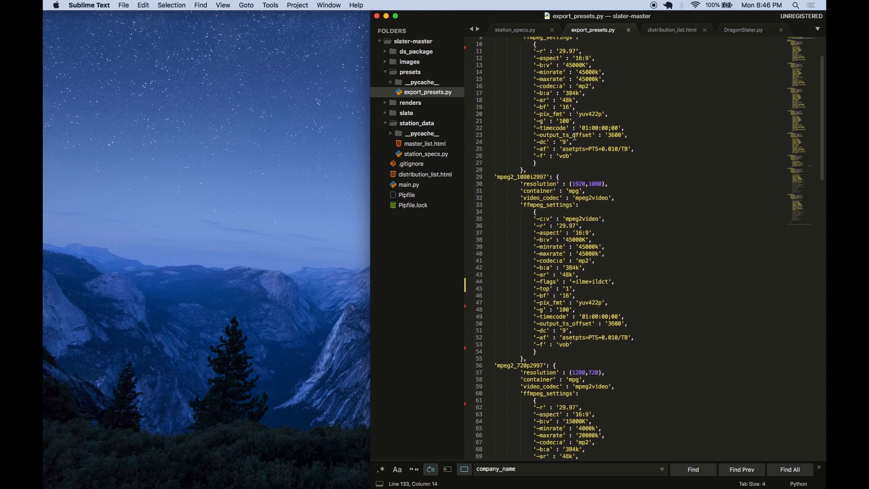
# - Return to station_specs.py and highlight the COMCAST template_name setting
pyautogui.scroll(1, 575, 137)
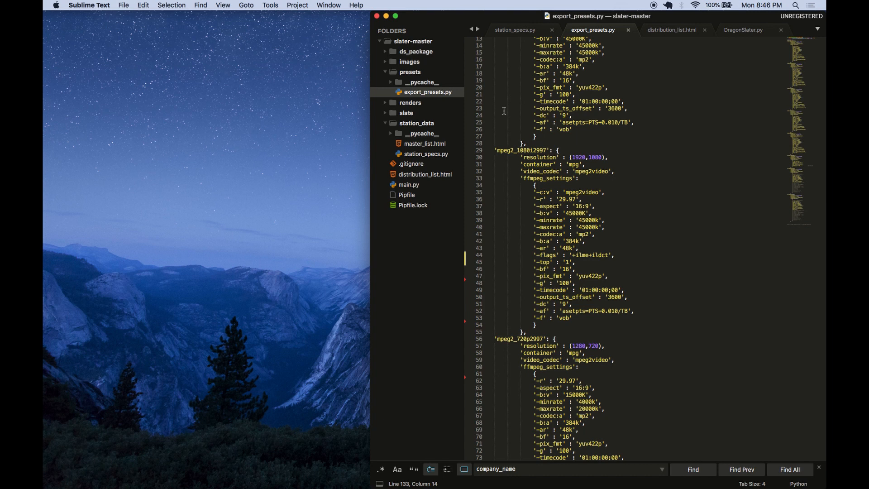
pyautogui.click(403, 73)
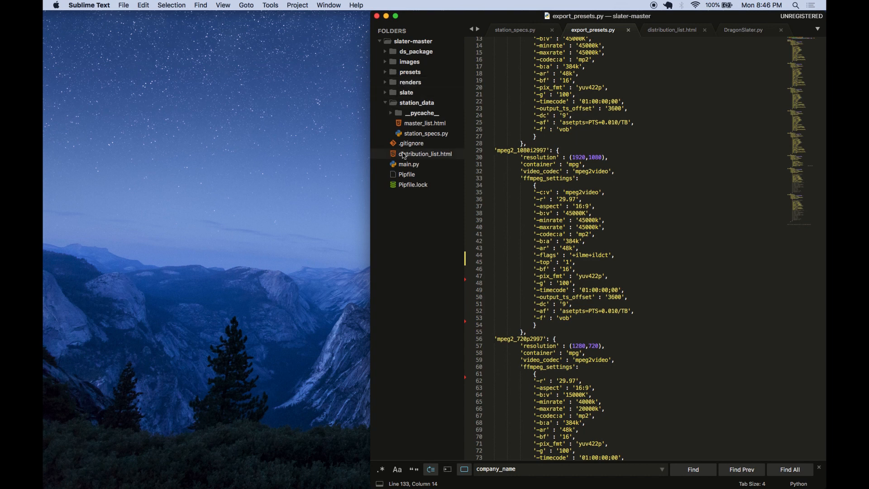
pyautogui.click(424, 133)
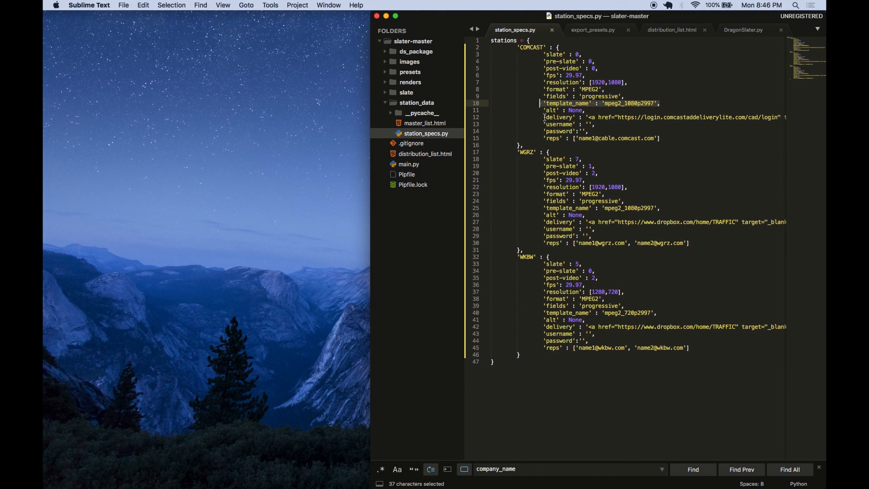
pyautogui.moveTo(544, 117); pyautogui.dragTo(662, 138)
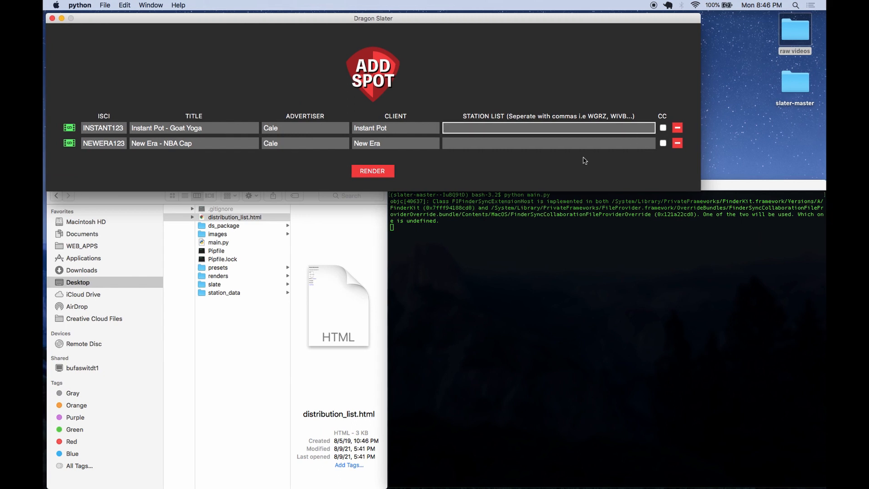
# - Browse the renders folder and its WKBW subfolder in Finder
pyautogui.click(235, 275)
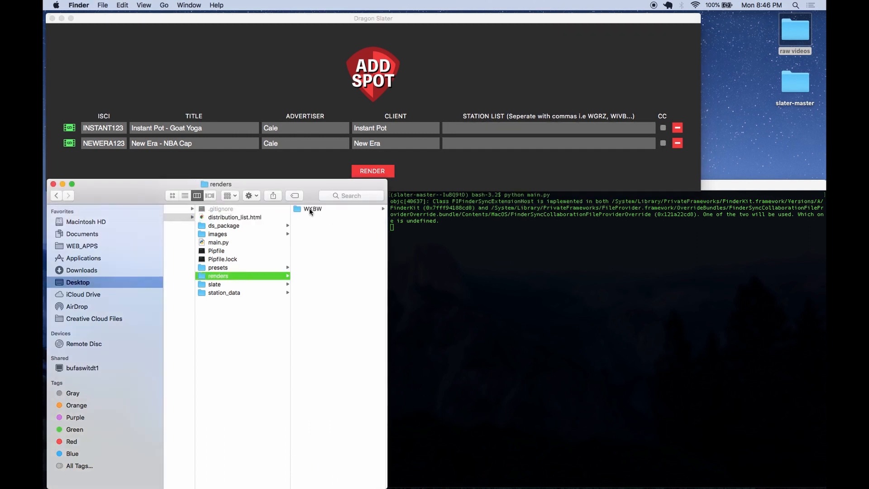
pyautogui.click(311, 209)
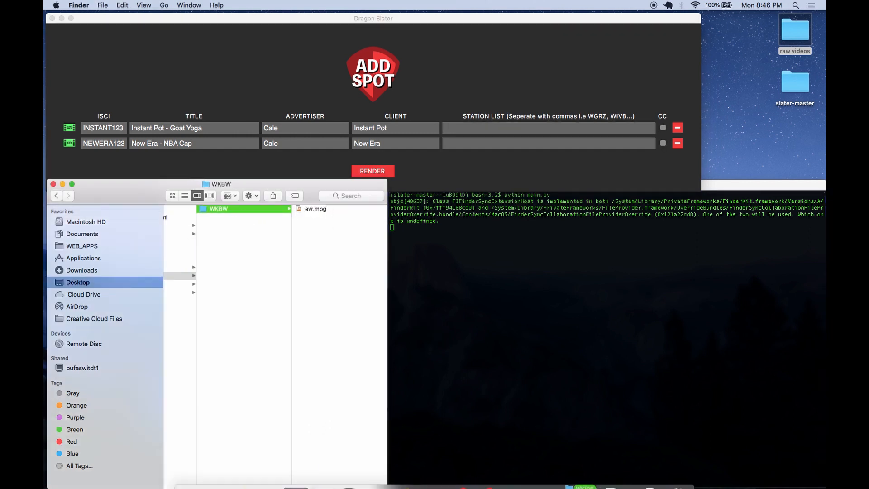
pyautogui.moveTo(581, 487); pyautogui.dragTo(677, 471)
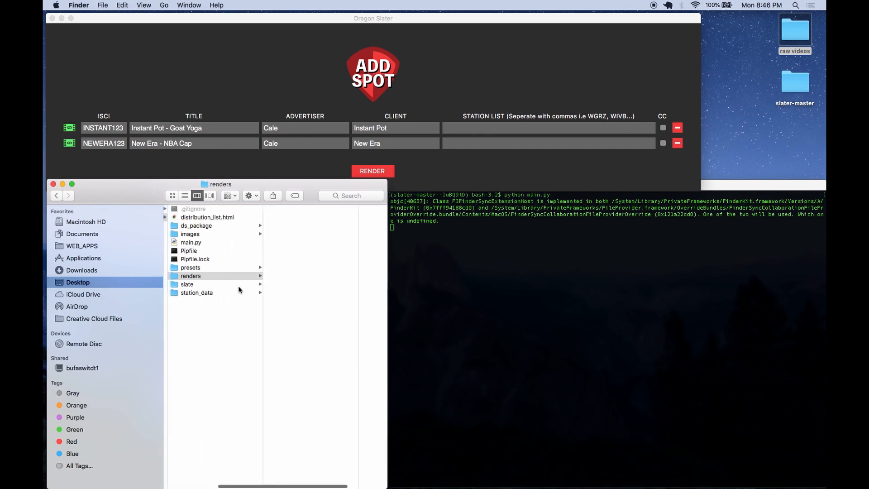
# - Enter the station list WGRZ, WKBW for the first spot and COMCAST, WGRZ for the second spot
pyautogui.click(497, 133)
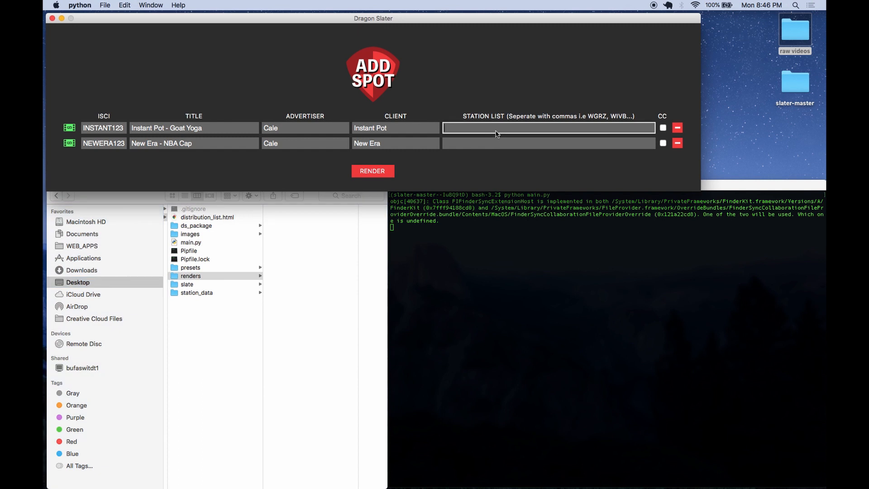
pyautogui.write('WGRZ, WKBW')
pyautogui.click(489, 139)
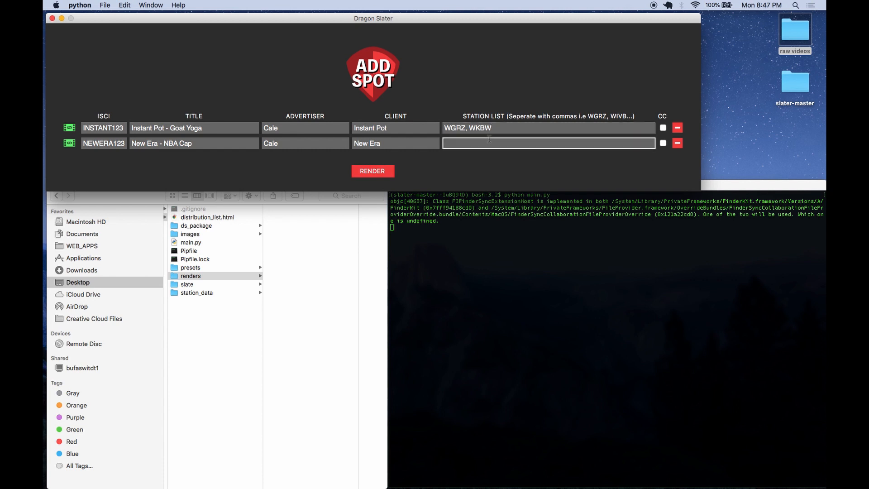
pyautogui.write('COMCAST, WGRZ')
# - Enable closed captions for the Instant Pot spot and render both spots
pyautogui.click(662, 130)
pyautogui.click(370, 175)
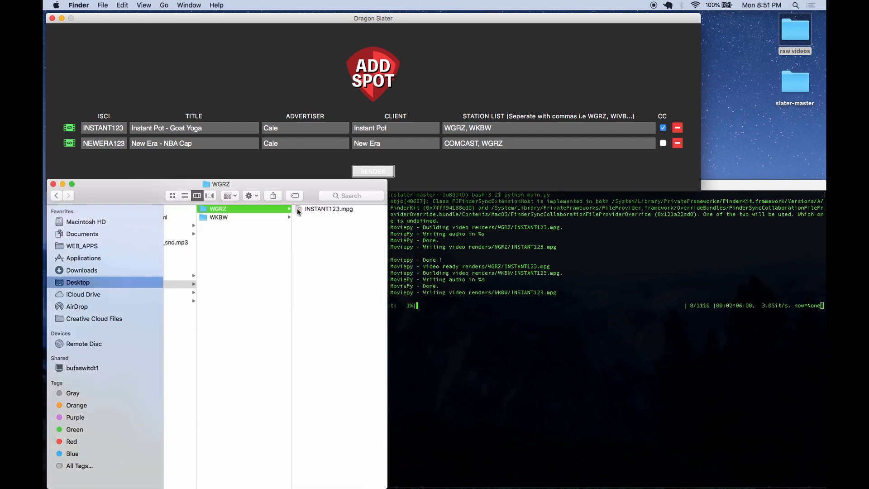
# - Inspect the rendered files in the WGRZ, WKBW and COMCAST render folders
pyautogui.click(219, 218)
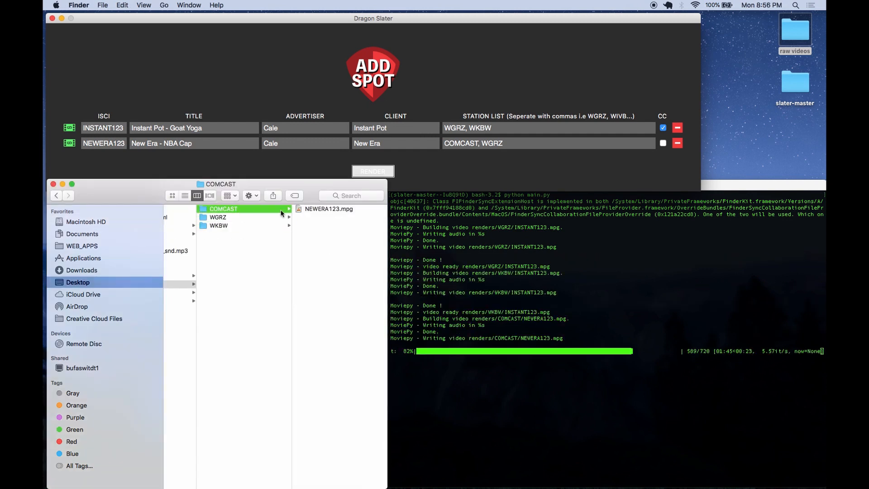
pyautogui.click(268, 218)
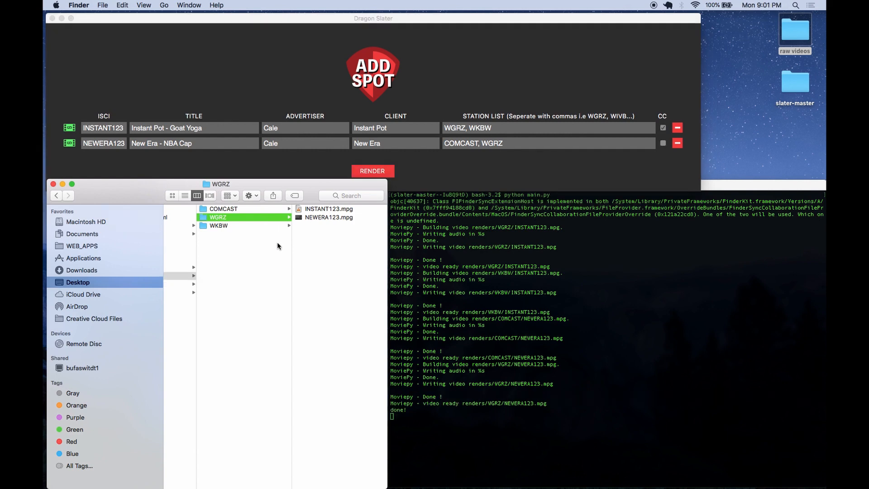
pyautogui.click(265, 211)
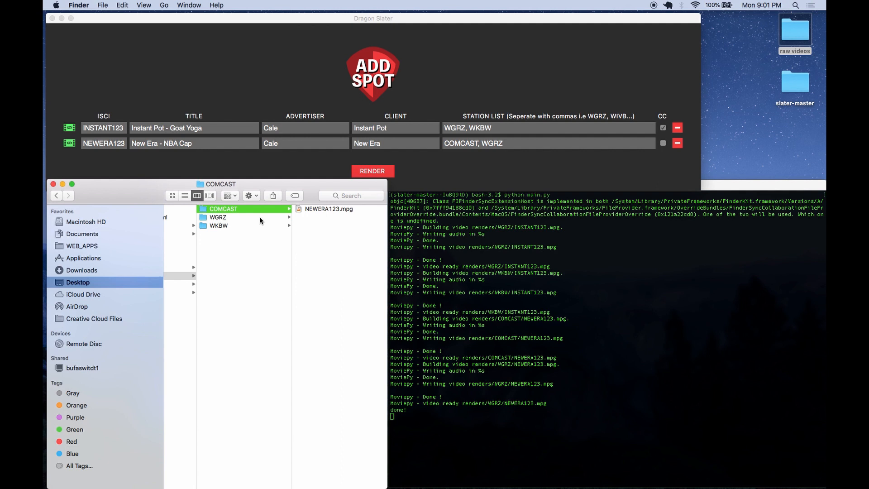
pyautogui.click(259, 217)
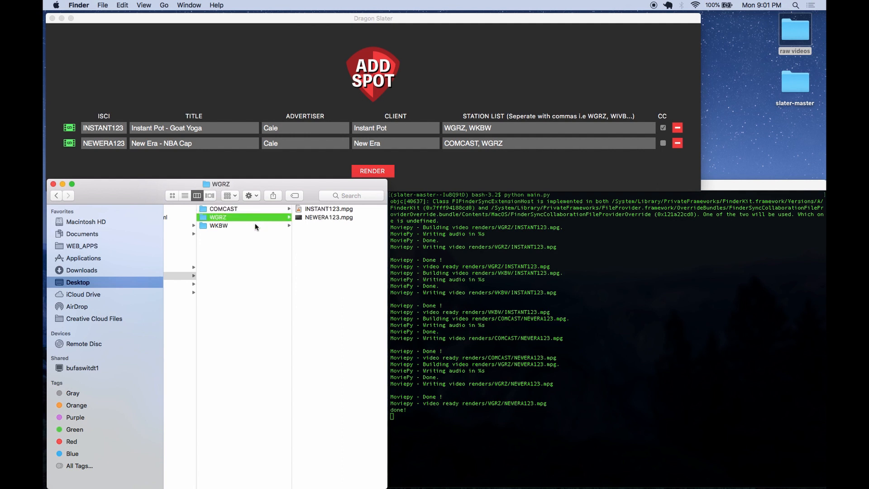
pyautogui.click(249, 227)
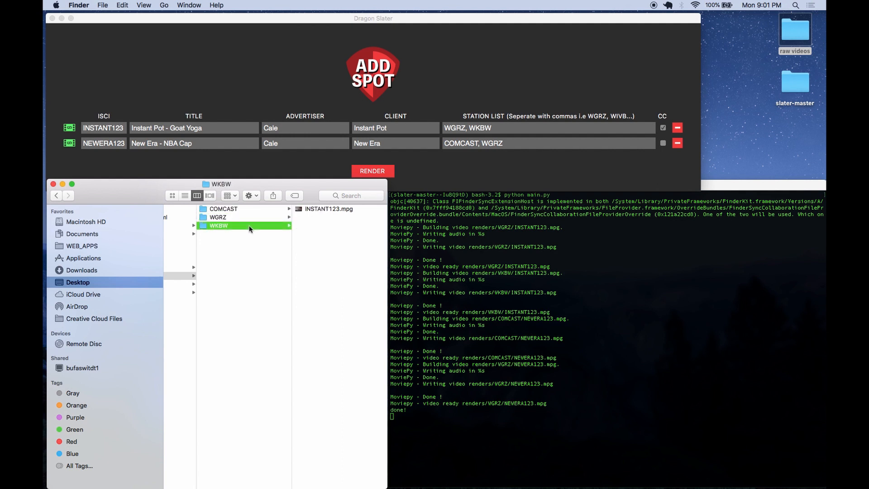
# - Open the raw videos folder and preview Instant_Pot_30_GoatYoga_FINAL.mov, then close the player
pyautogui.click(792, 44)
pyautogui.doubleClick(792, 44)
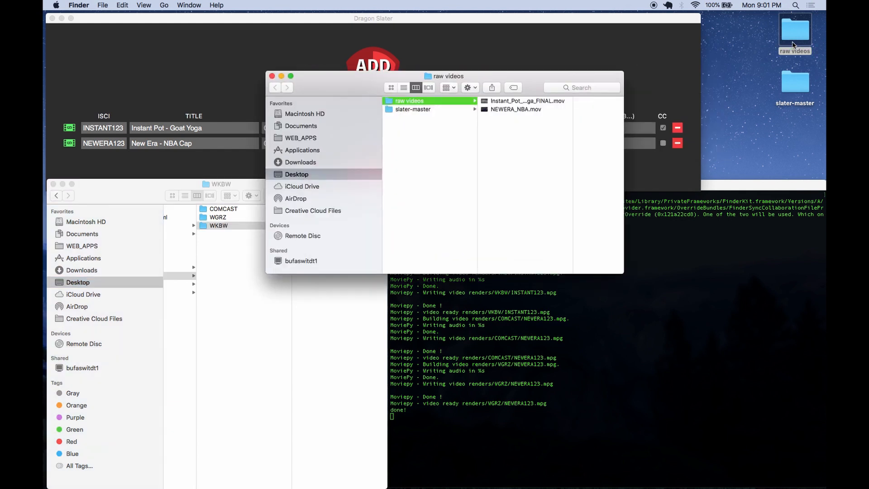
pyautogui.moveTo(489, 80); pyautogui.dragTo(640, 200)
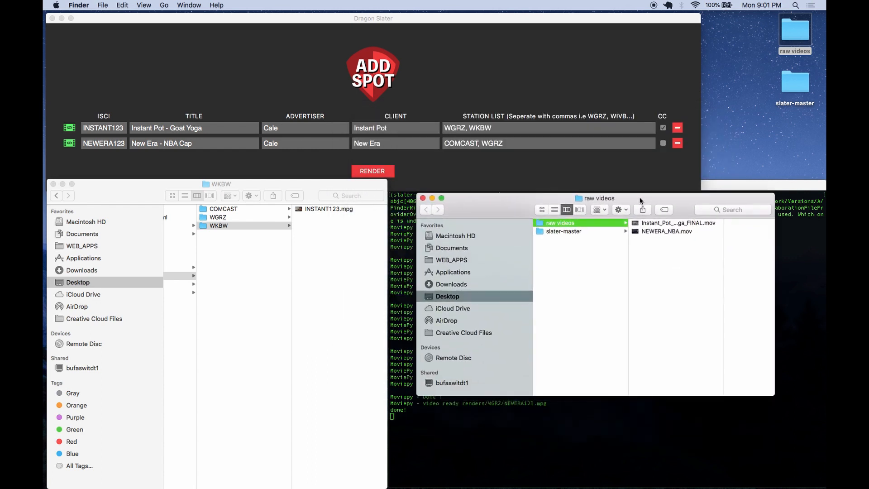
pyautogui.click(647, 223)
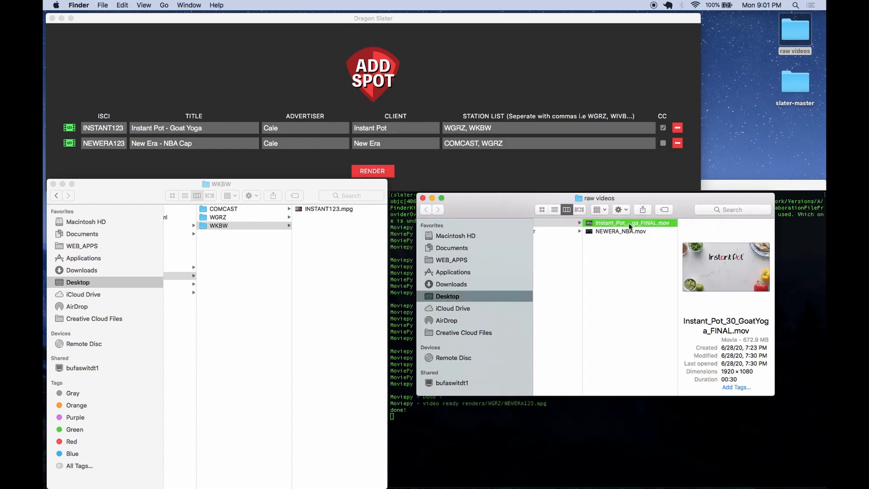
pyautogui.doubleClick(629, 223)
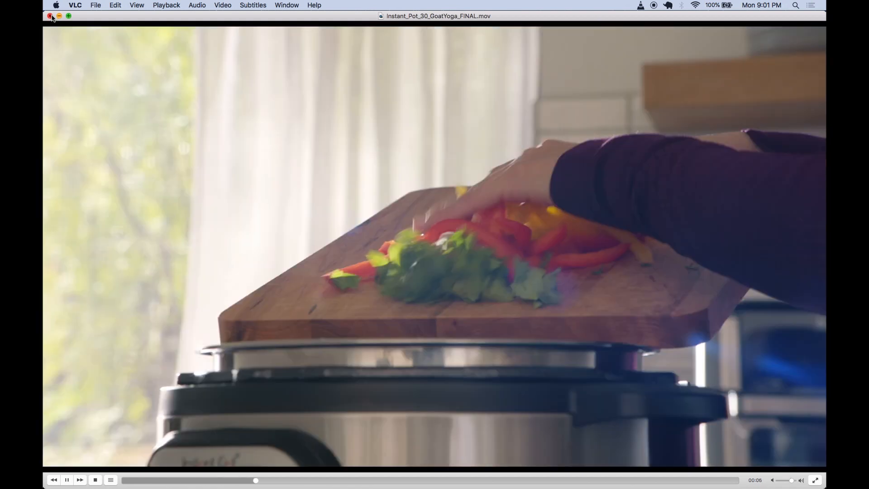
pyautogui.click(51, 17)
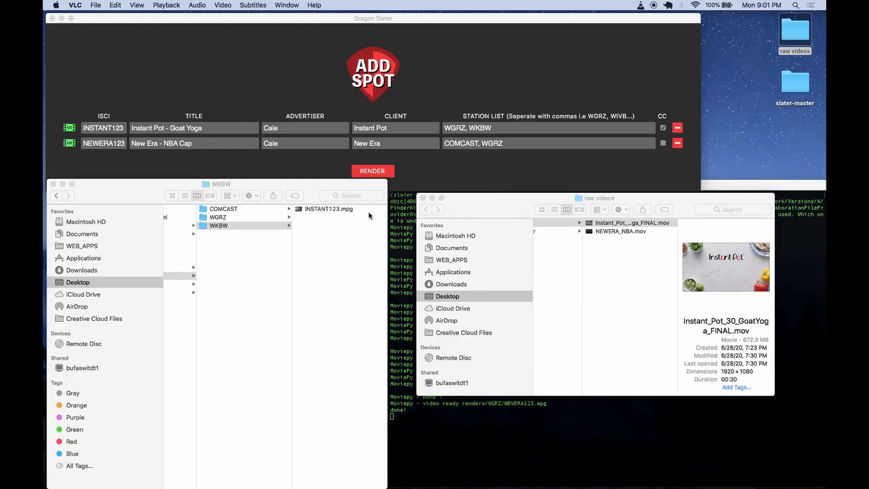
# - Open NEWERA_NBA.mov with a video player to preview it, then close the player
pyautogui.rightClick(625, 232)
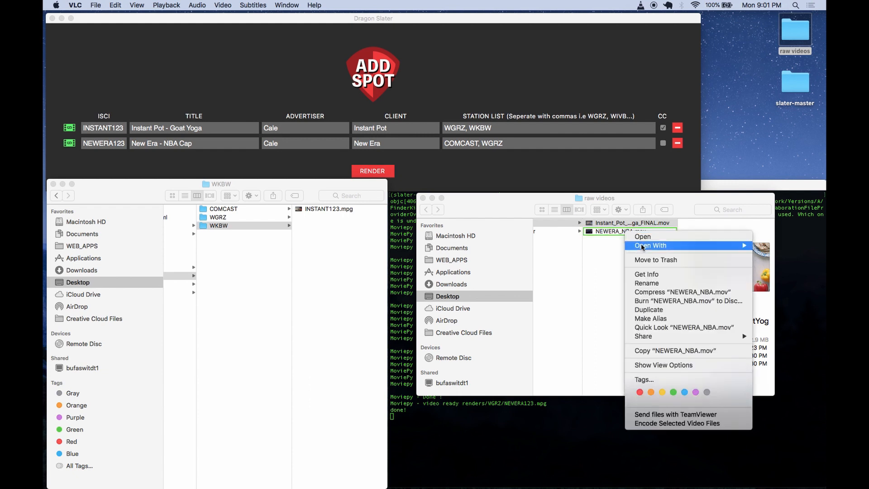
pyautogui.moveTo(640, 247)
pyautogui.click(582, 269)
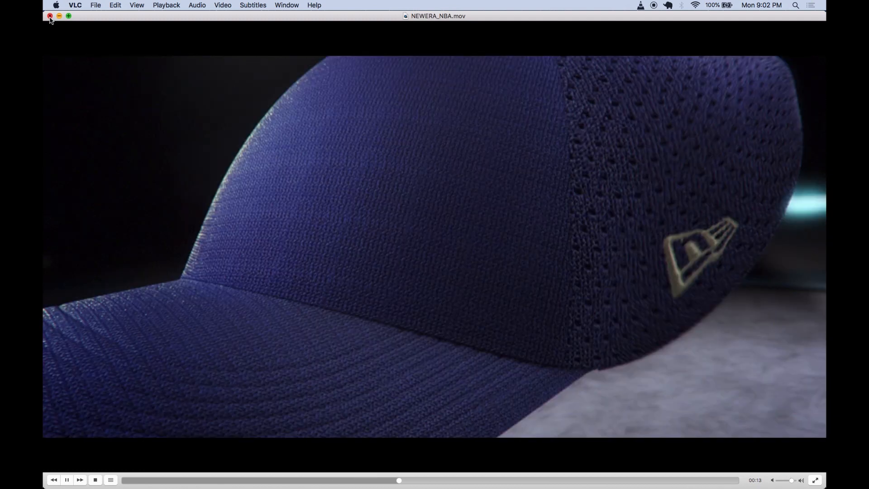
pyautogui.click(50, 16)
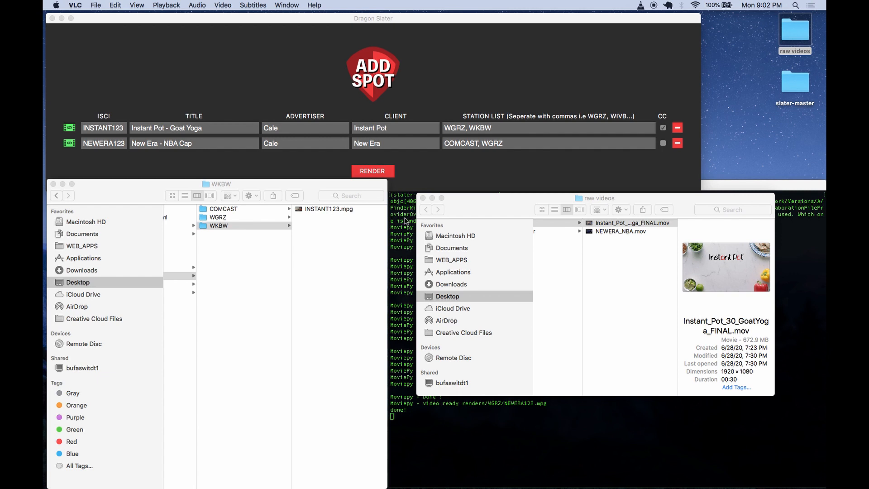
# - Open the rendered INSTANT123.mpg from the WGRZ renders folder
pyautogui.click(263, 209)
pyautogui.click(245, 217)
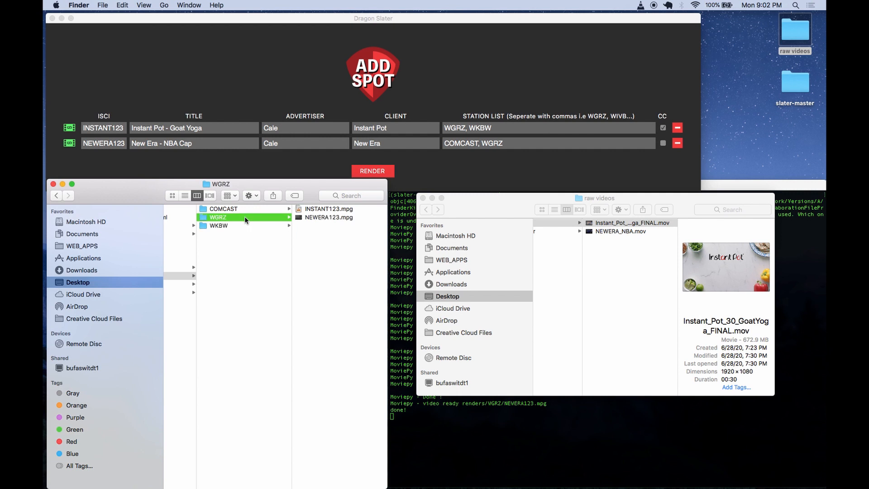
pyautogui.doubleClick(333, 208)
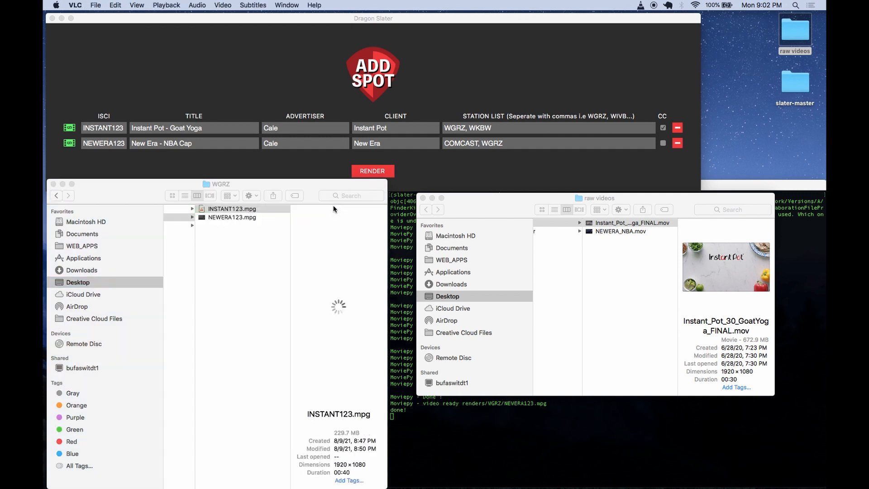